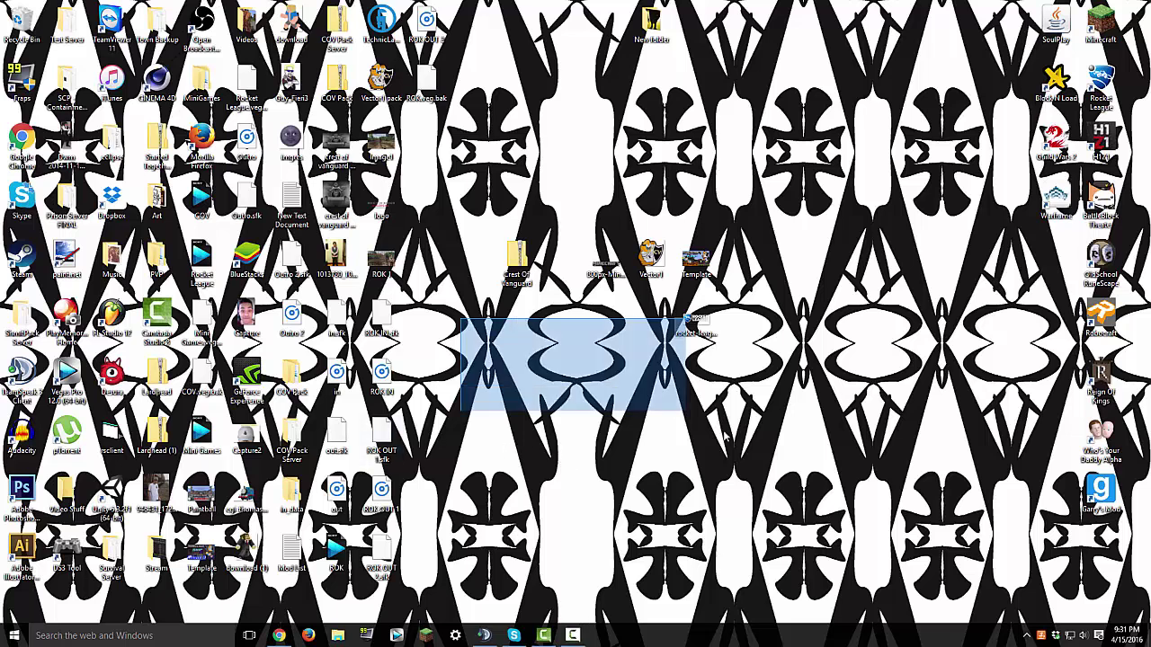
left_click_drag(486, 351, 593, 494)
left_click_drag(661, 540, 484, 377)
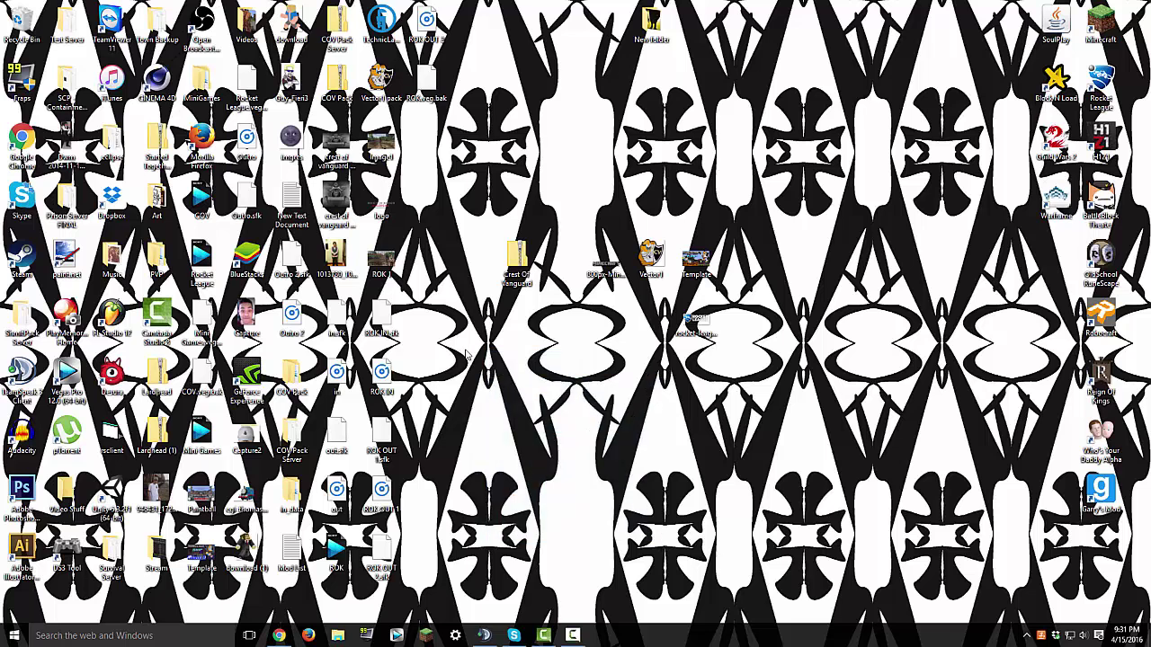
left_click_drag(444, 305, 669, 577)
left_click_drag(653, 531, 428, 308)
Step: Find and open the Windows %appdata% Roaming folder
left_click(129, 629)
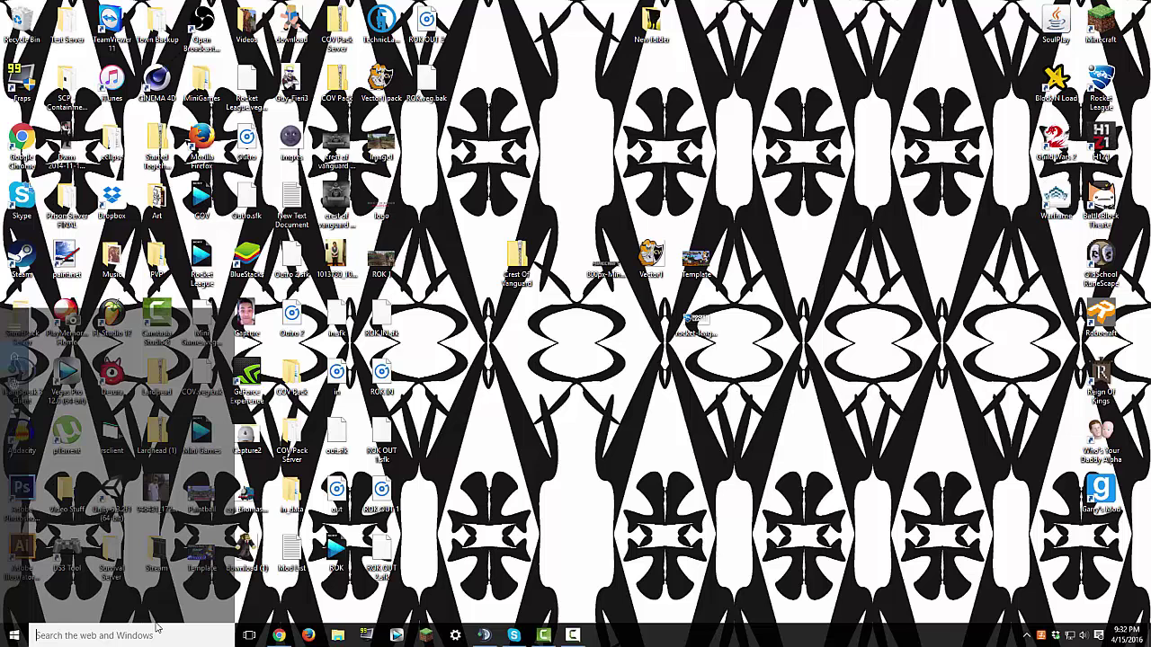
type("%appdata%")
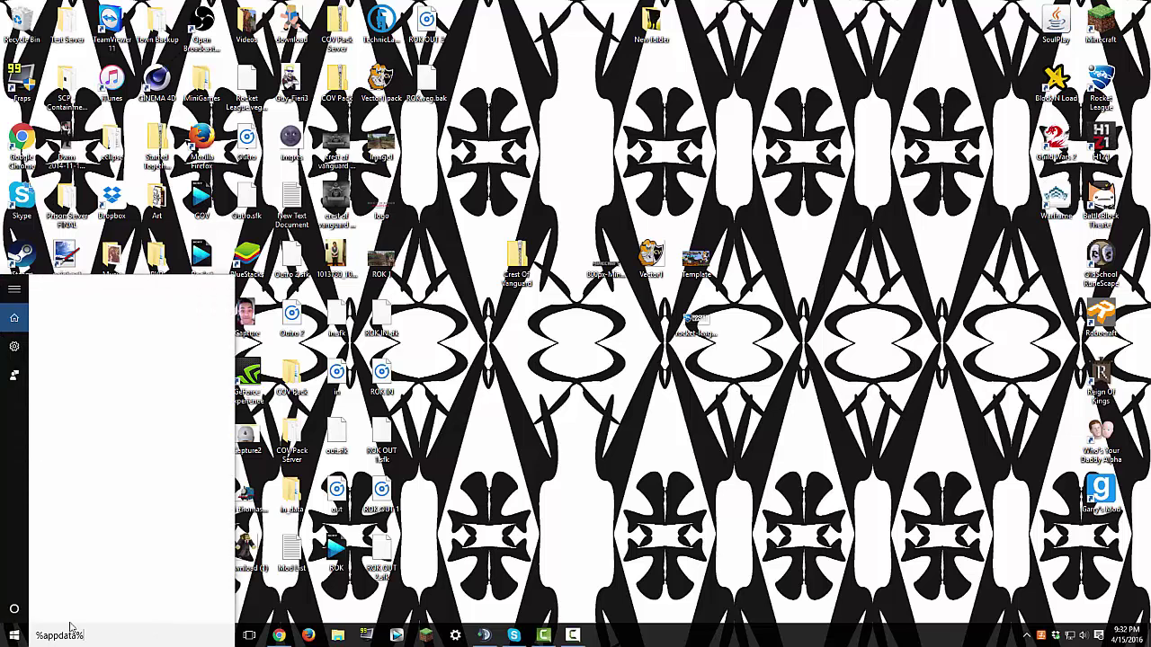
key("Return")
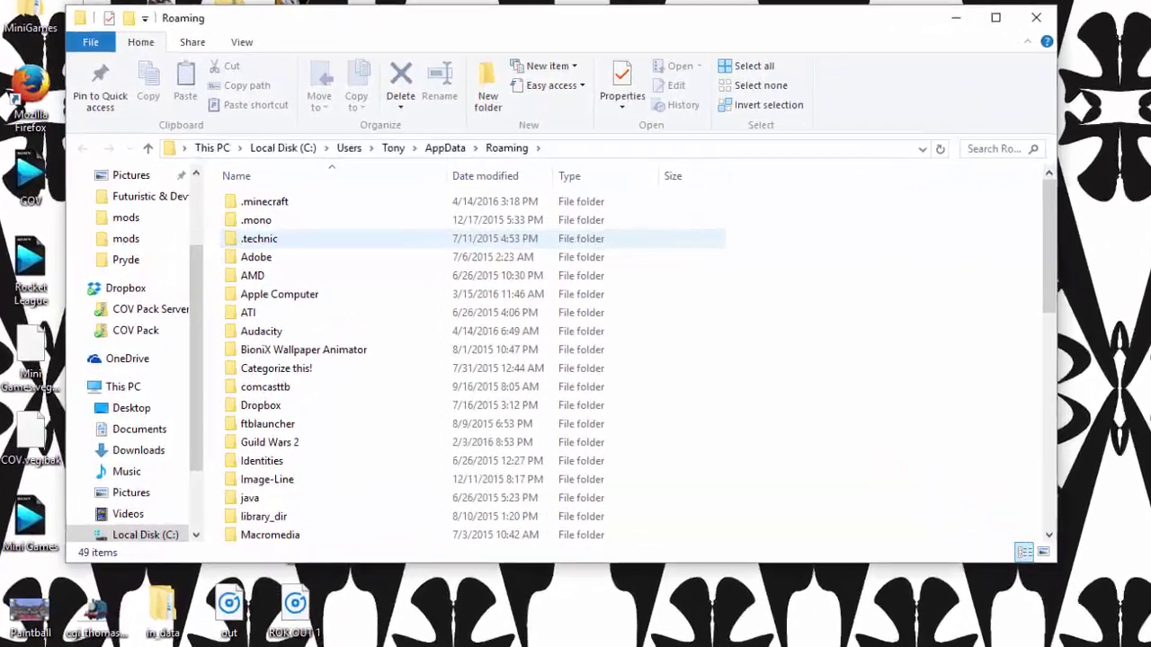
Step: Go into the mods folder of the Technic modpack cov-pack, under .technic and modpacks
mouse_move(380, 245)
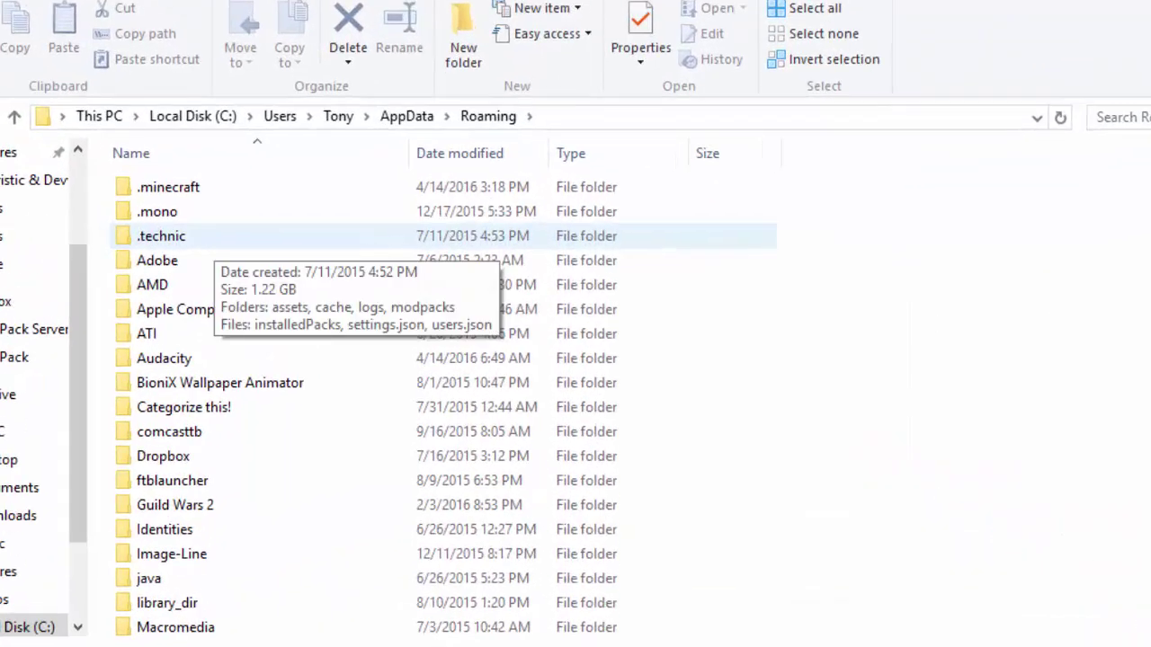
double_click(213, 236)
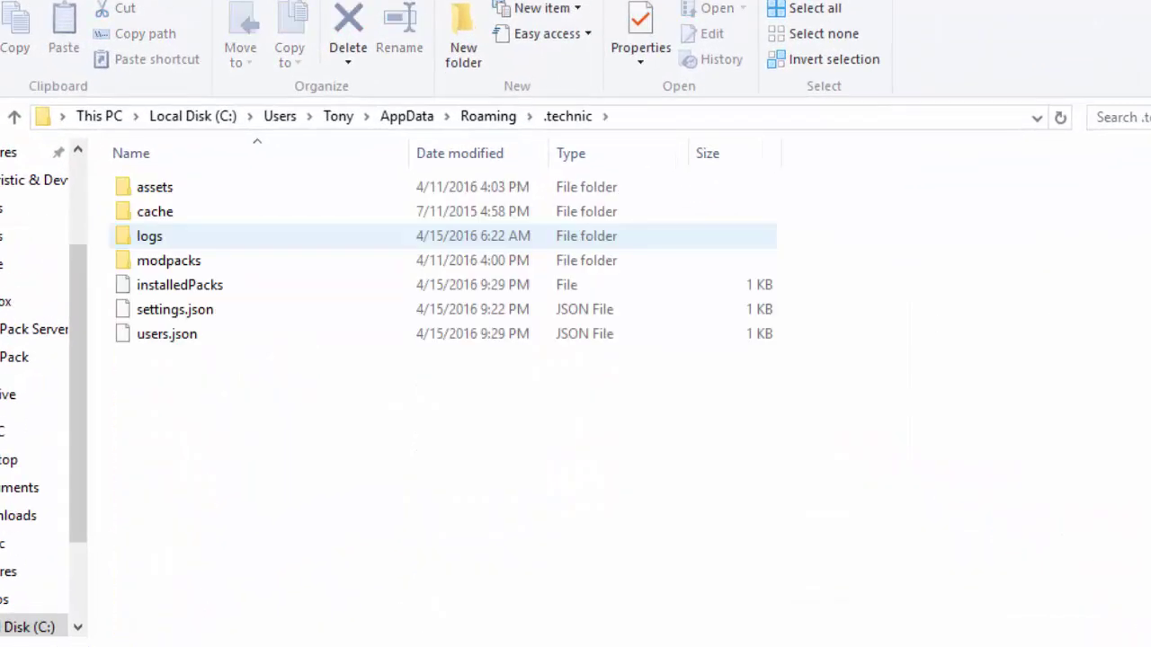
double_click(180, 260)
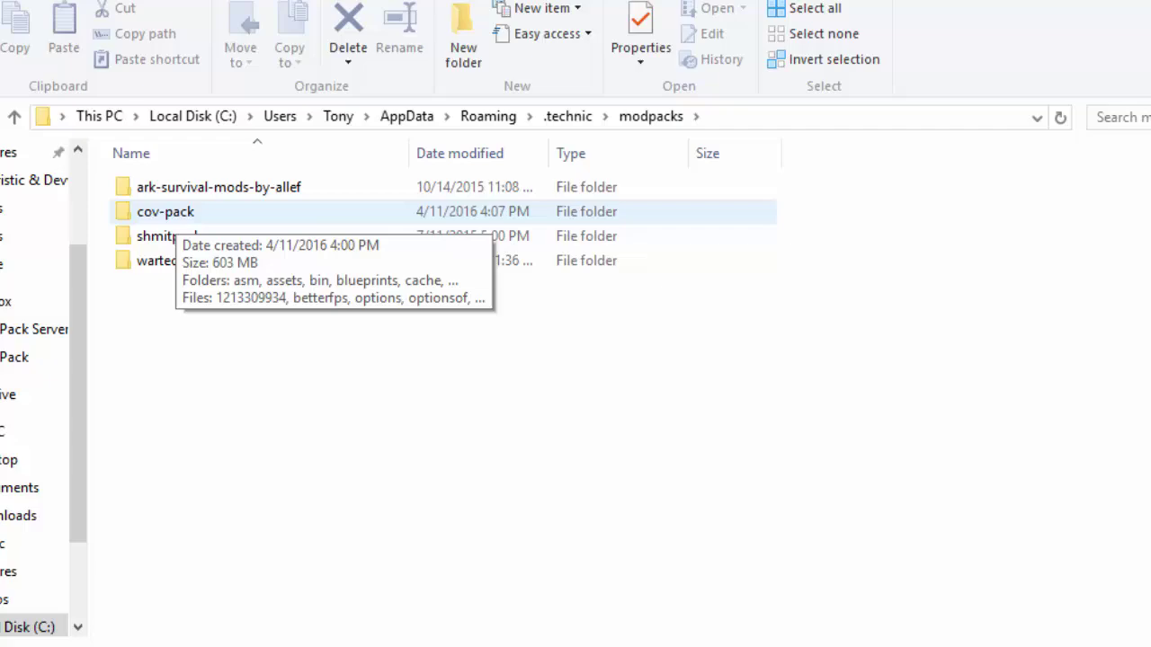
double_click(175, 214)
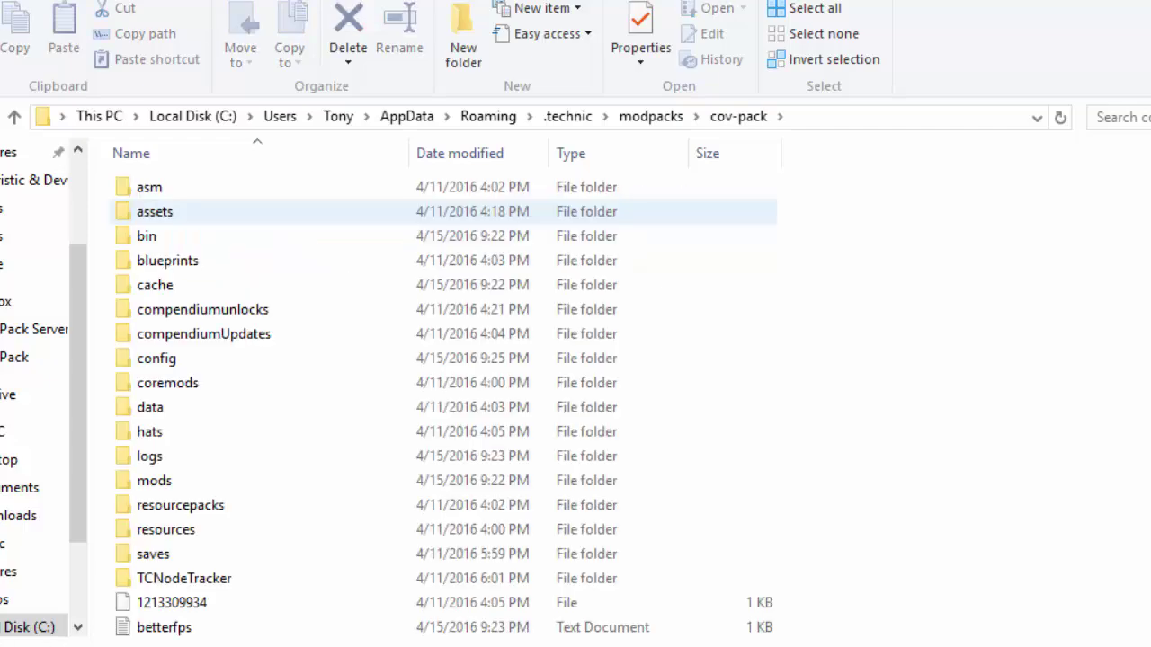
double_click(154, 480)
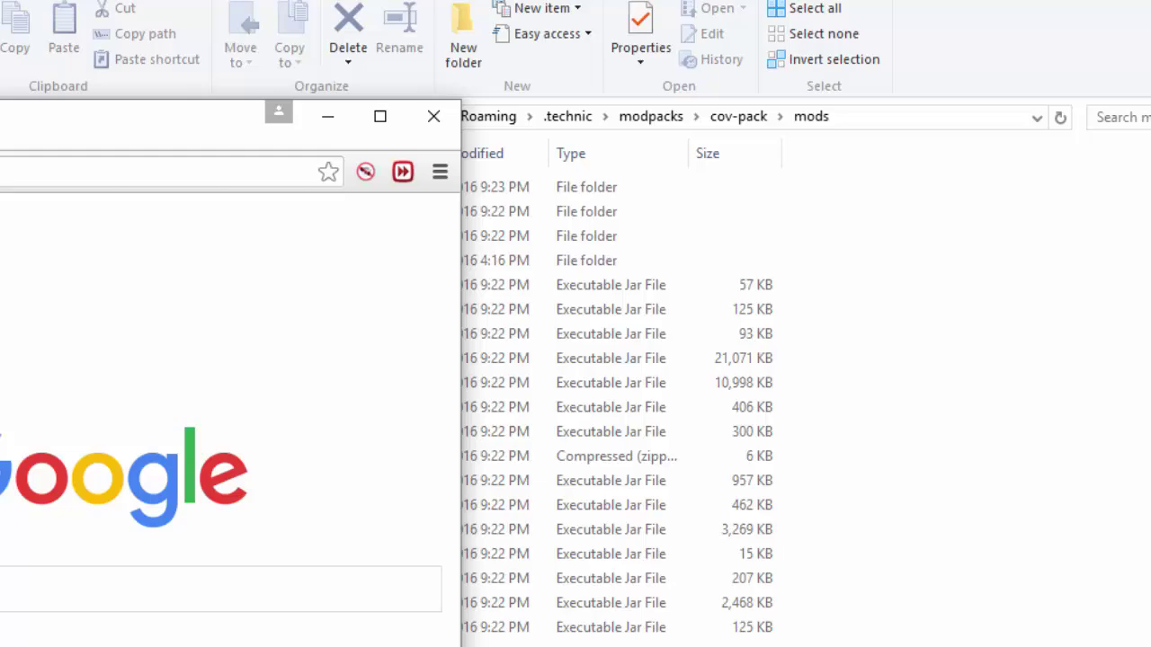
Step: In the Chrome browser, search Google for optifine and open the official optifine.net site
type("op")
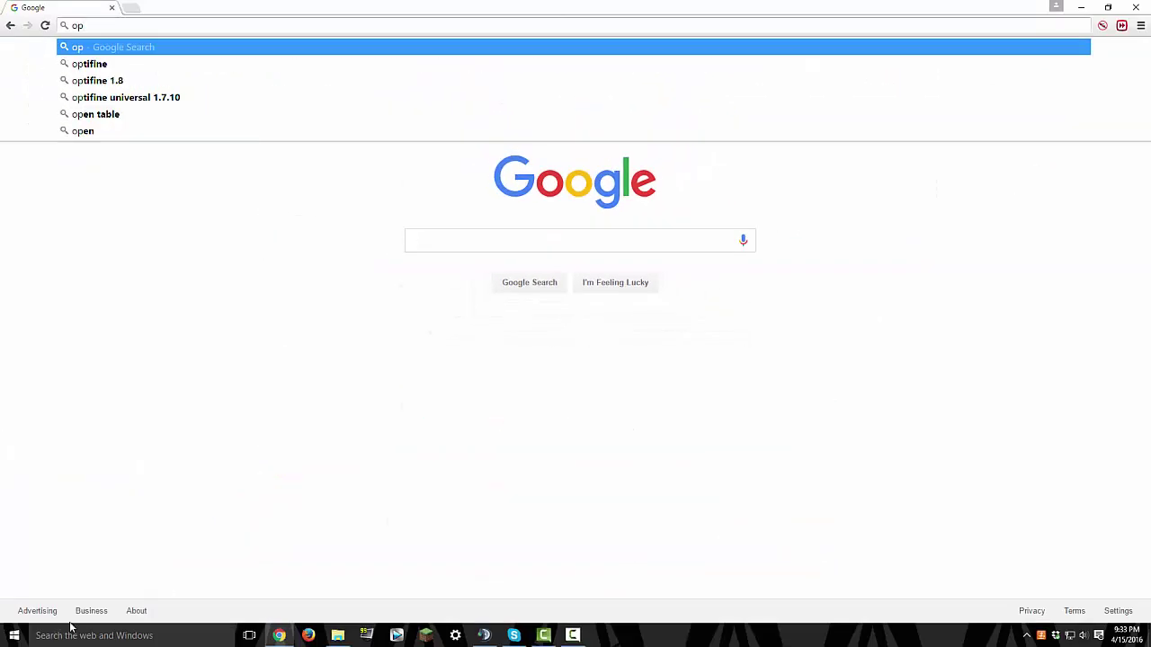
type("tifine")
key("Return")
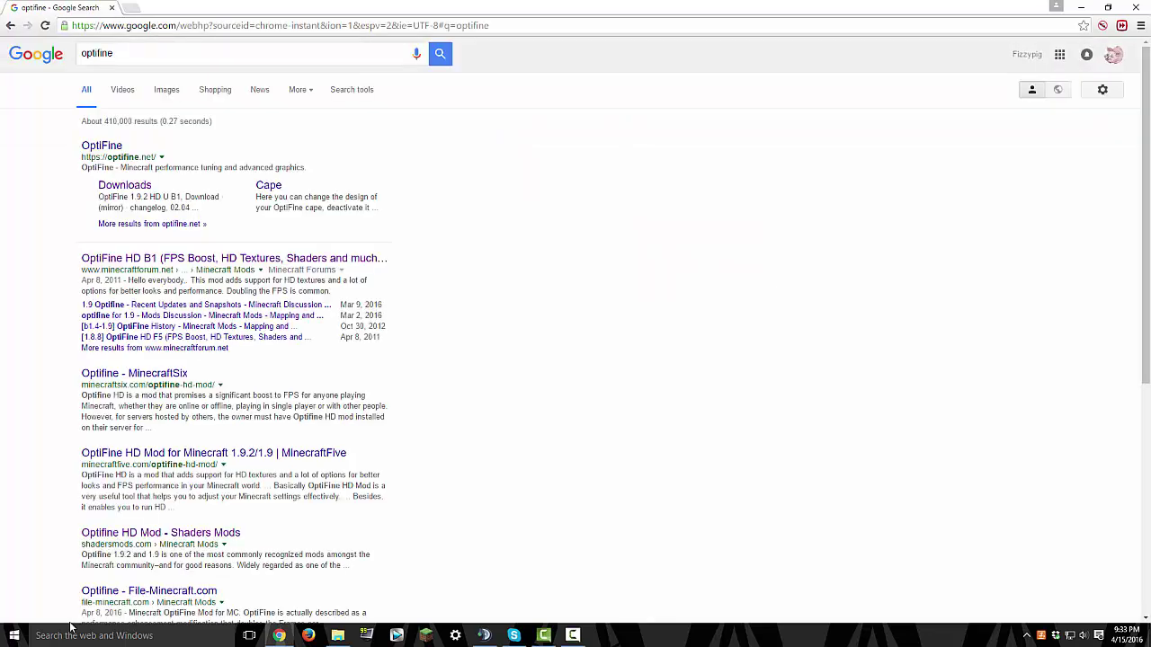
left_click(101, 146)
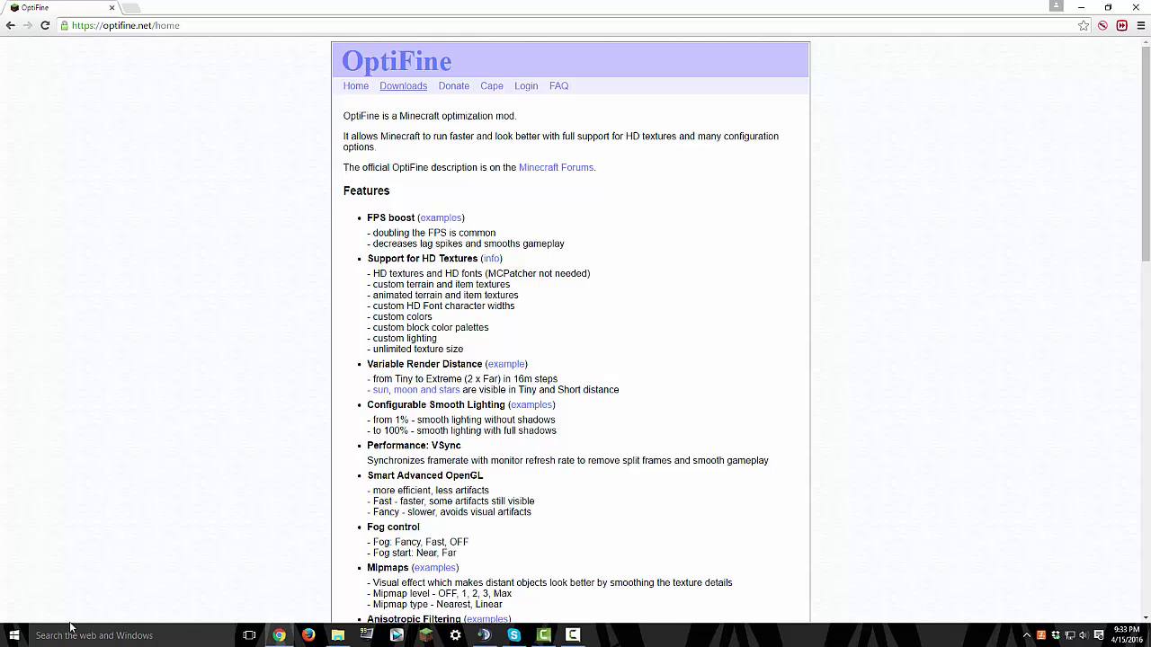
Step: Download OptiFine 1.7.10 HD U D3 from the site's downloads page
left_click(403, 85)
scroll(570, 329, "down", 2)
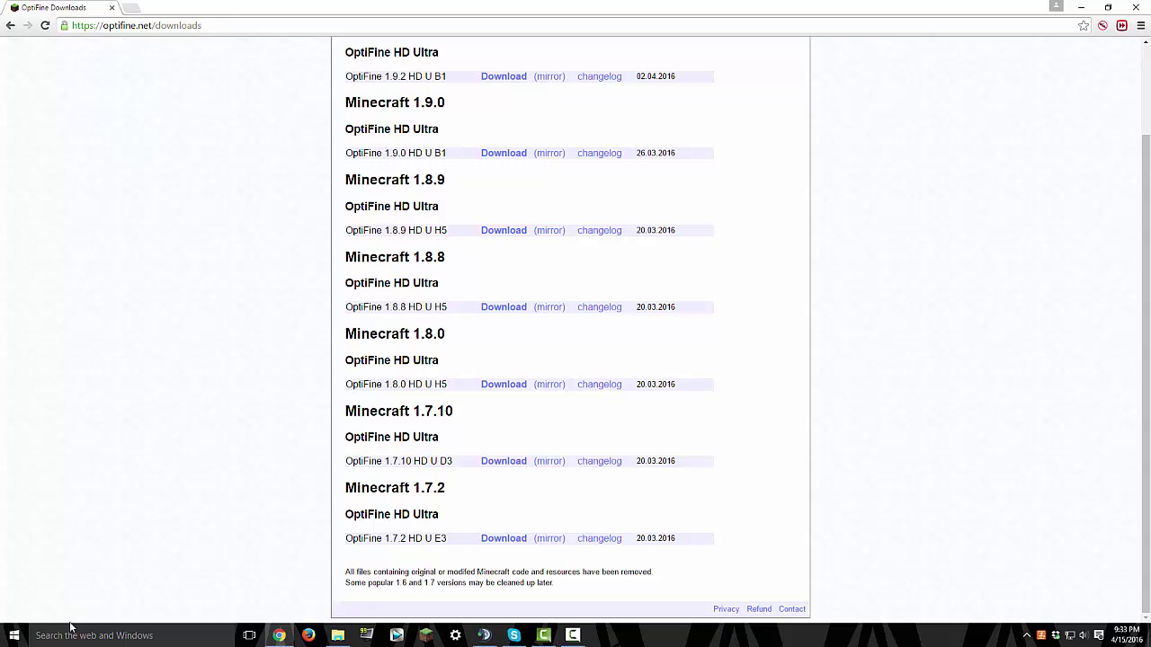
key("Tab")
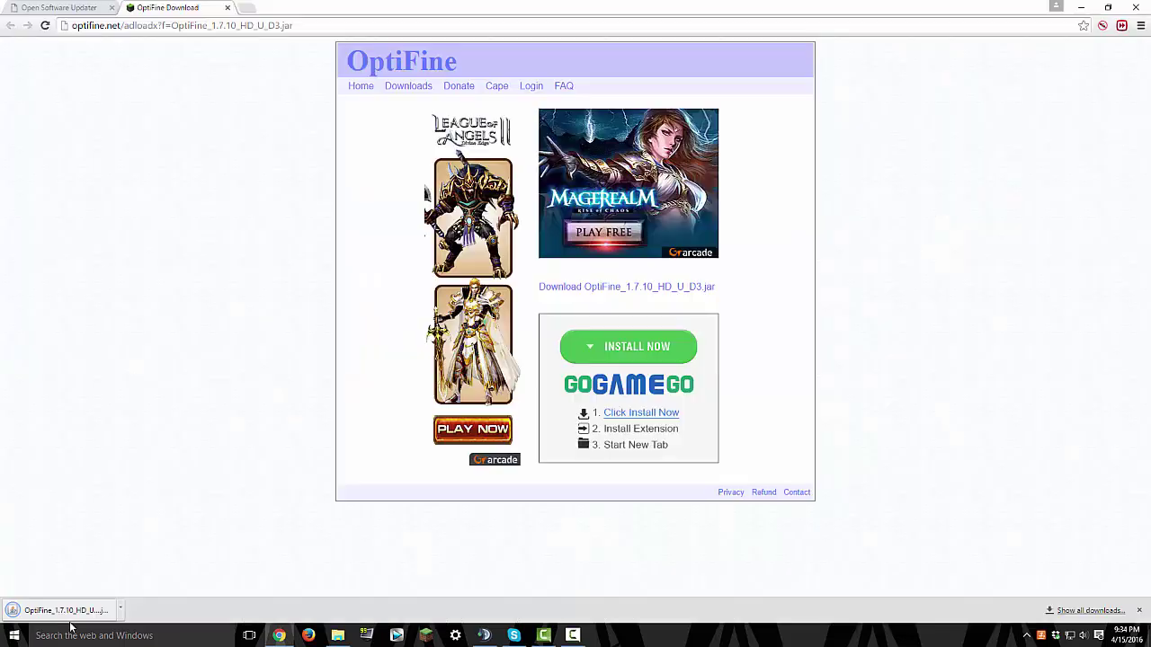
Step: Copy the downloaded OptiFine_1.7.10_HD_U_D3 jar into the cov-pack mods folder, then clear the folder and browser windows from the desktop
left_click_drag(267, 8, 283, 42)
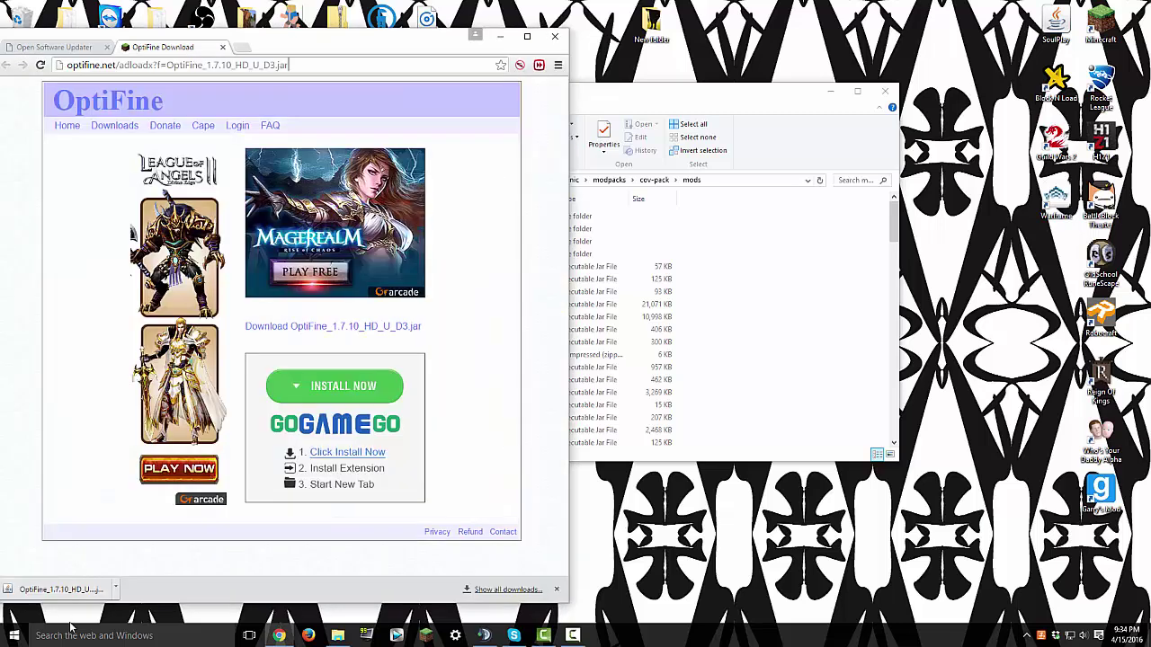
key("alt+Tab")
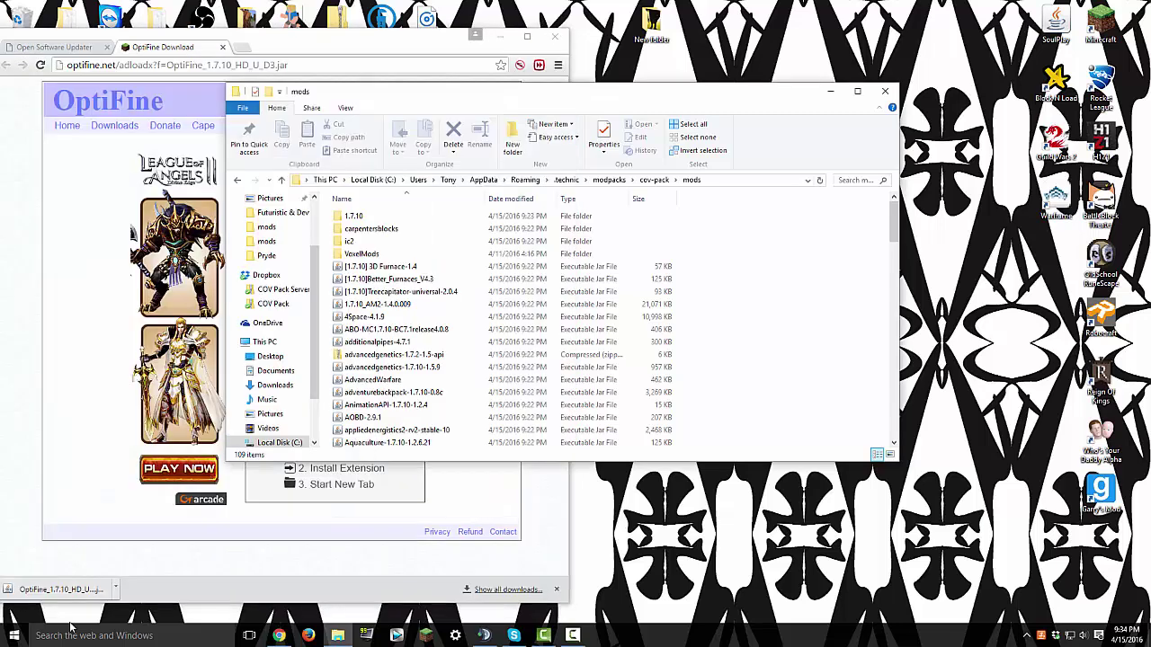
mouse_move(59, 589)
left_mouse_down()
mouse_move(281, 601)
mouse_move(813, 353)
left_mouse_up()
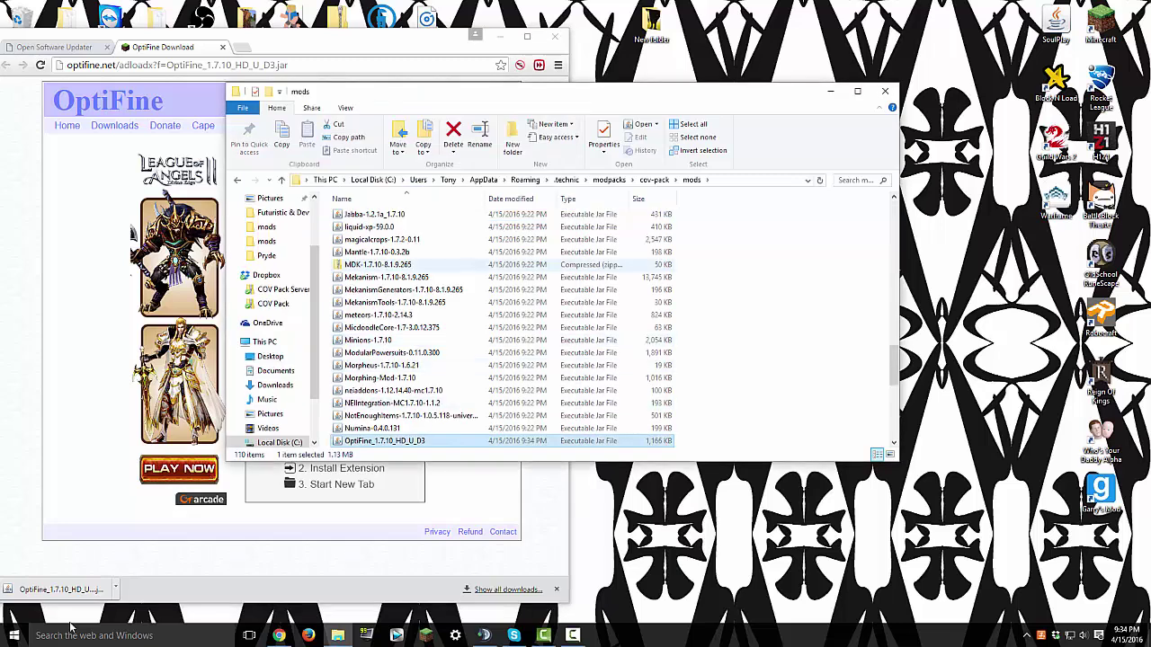
left_click(884, 91)
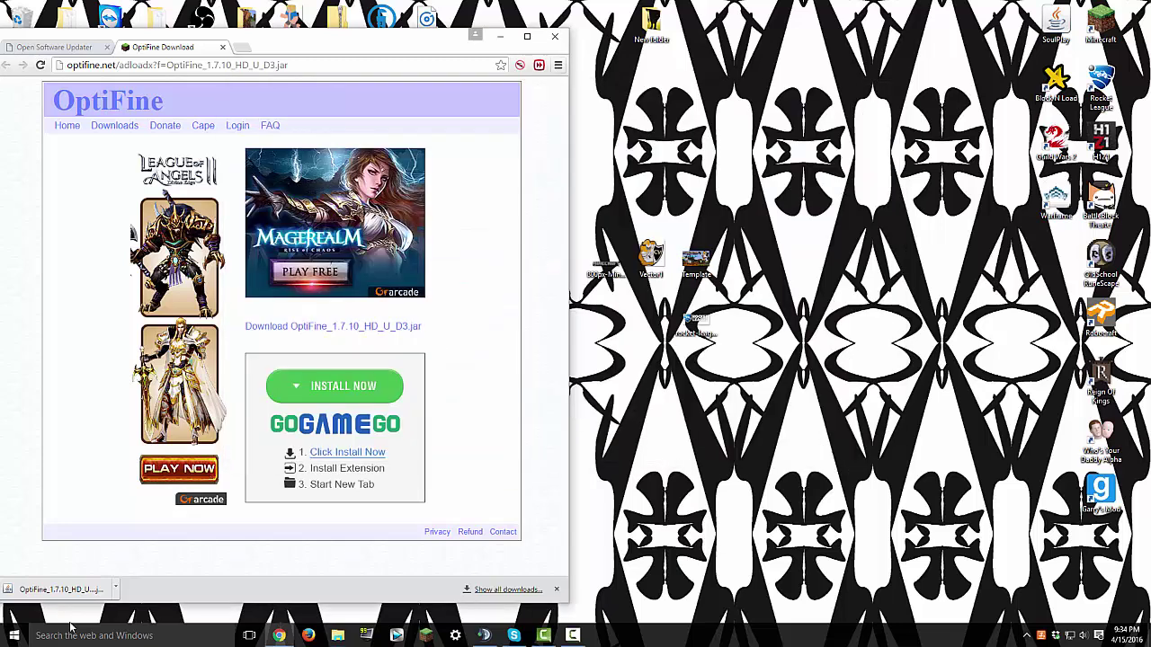
left_click(500, 36)
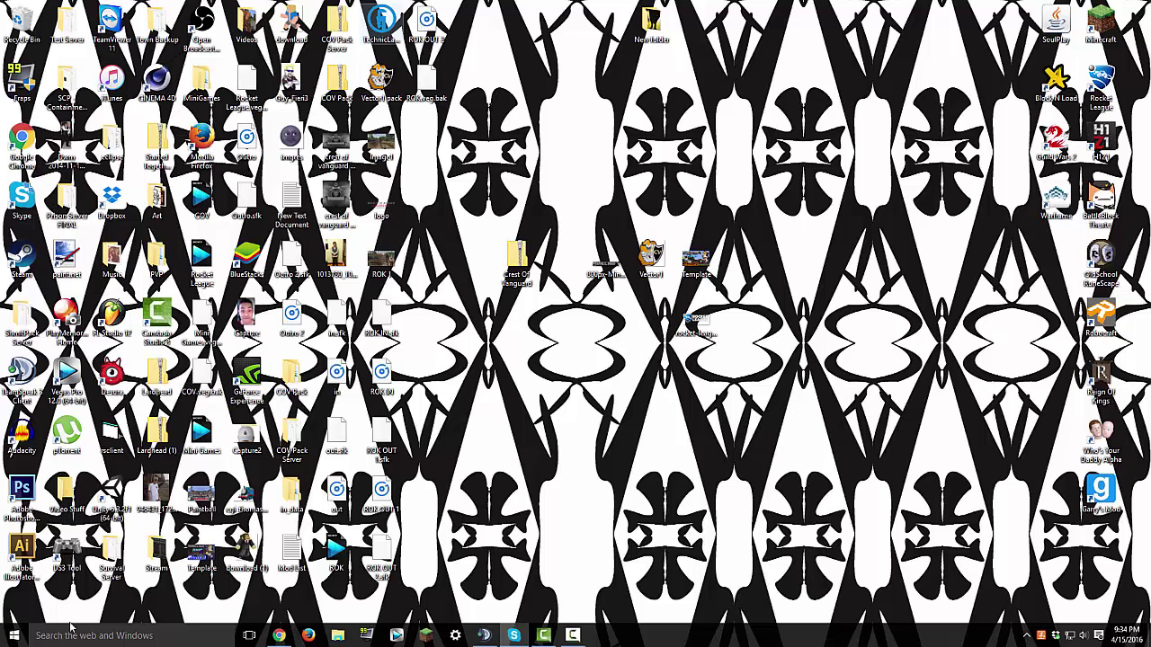
Step: Start TechnicLauncher from the desktop, run the modded Minecraft 1.7.10, and maximize the game window
left_click(381, 26)
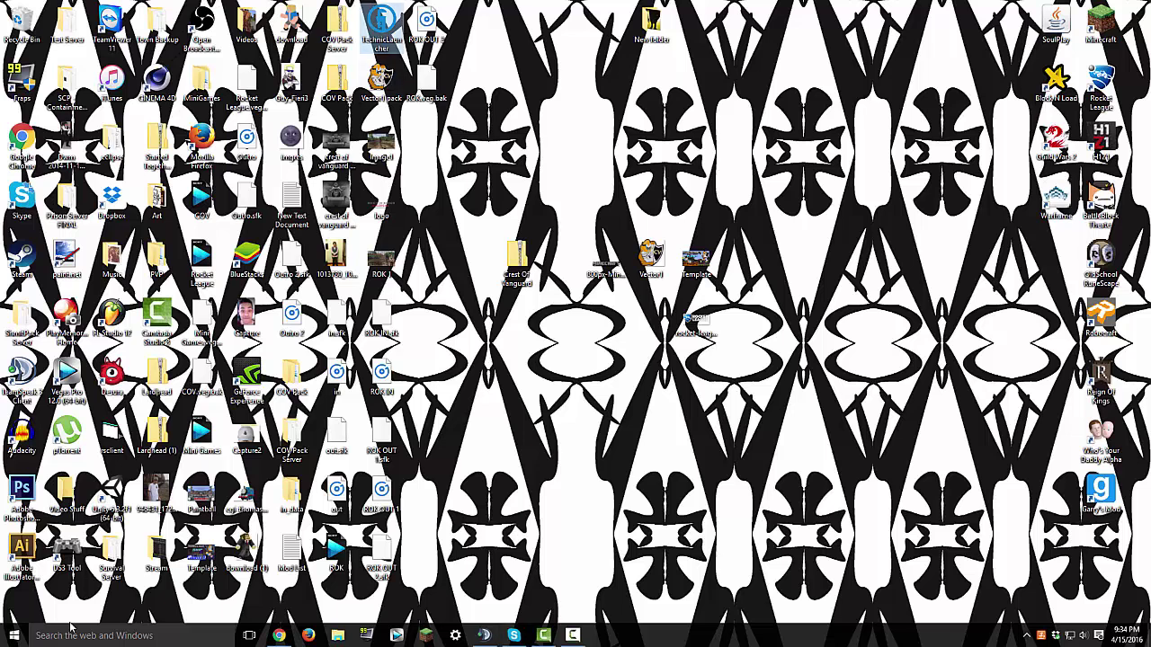
key("Return")
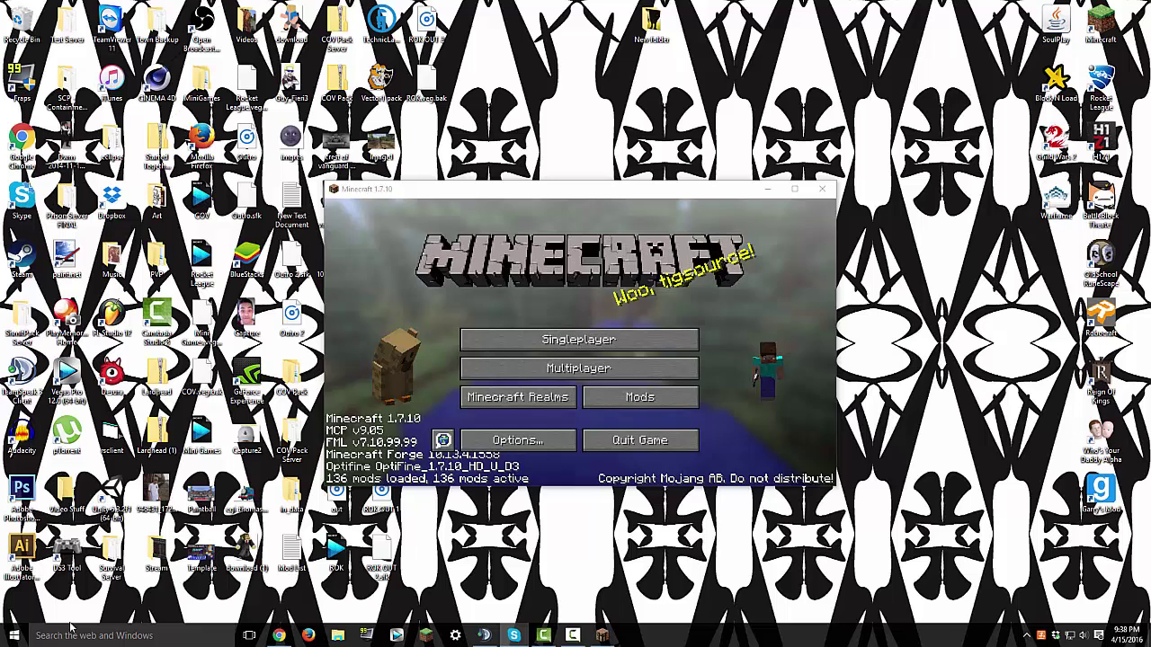
key("super+Up")
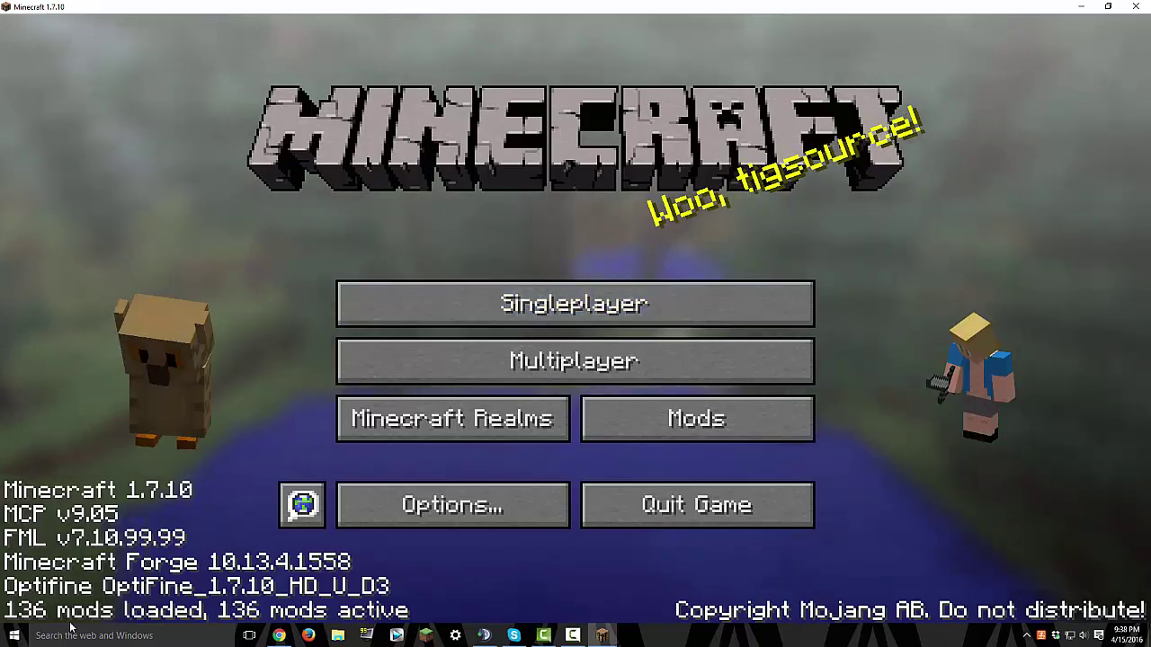
Step: Check Minecraft's video settings for the OptiFine options and return to the main menu
left_click(452, 505)
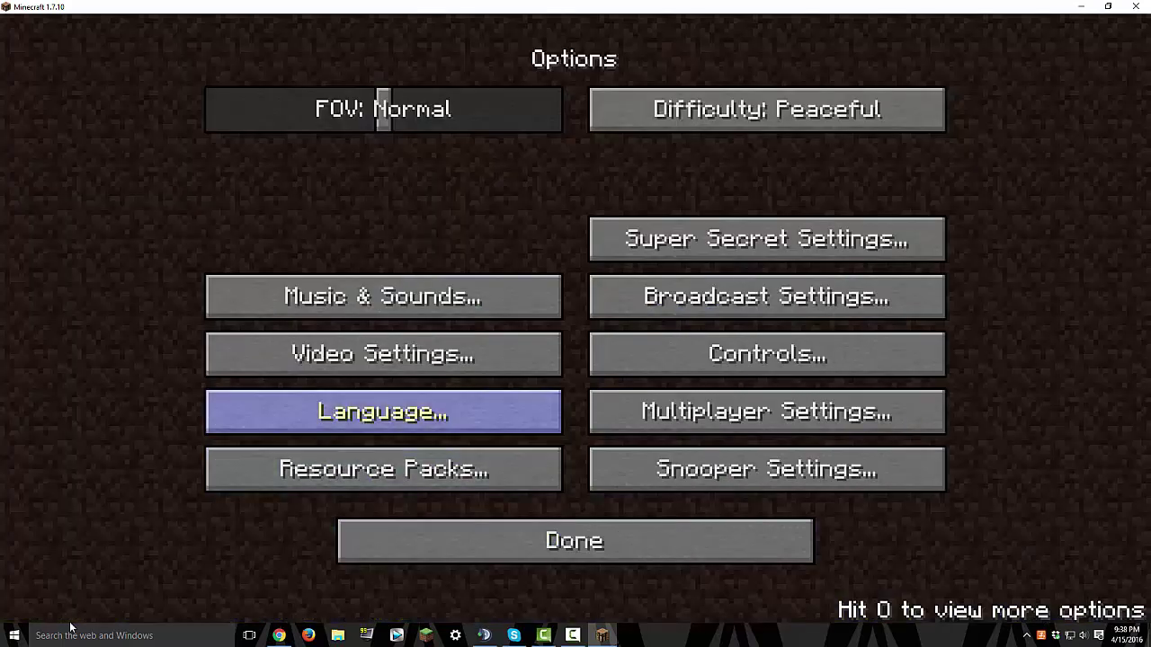
left_click(383, 354)
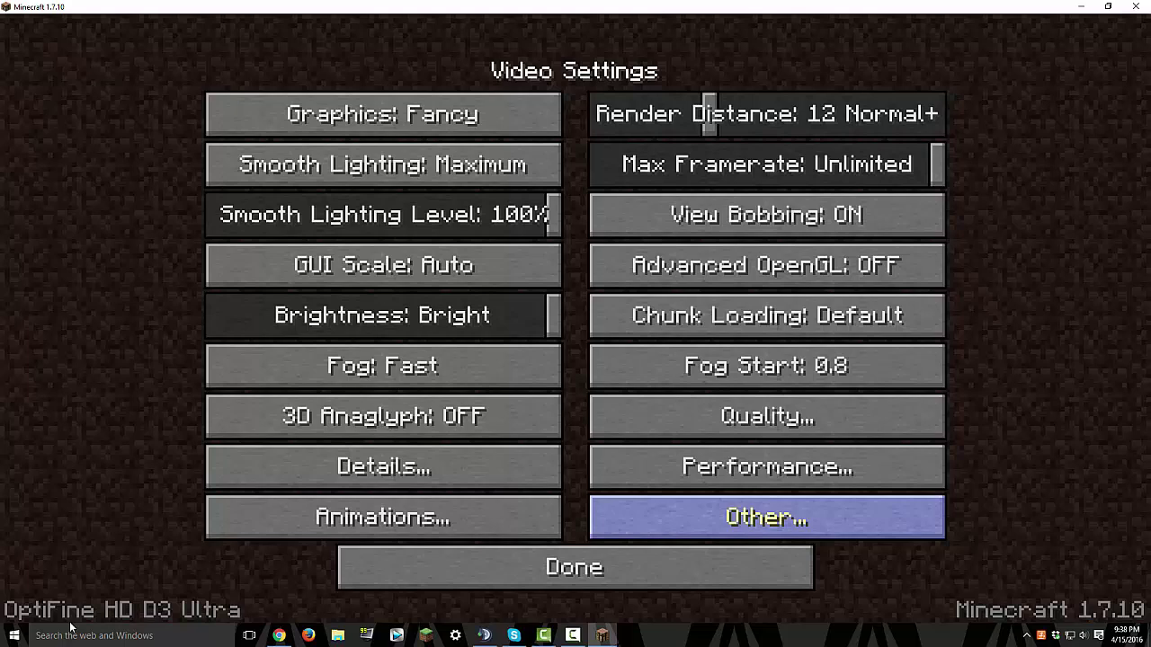
left_click(574, 567)
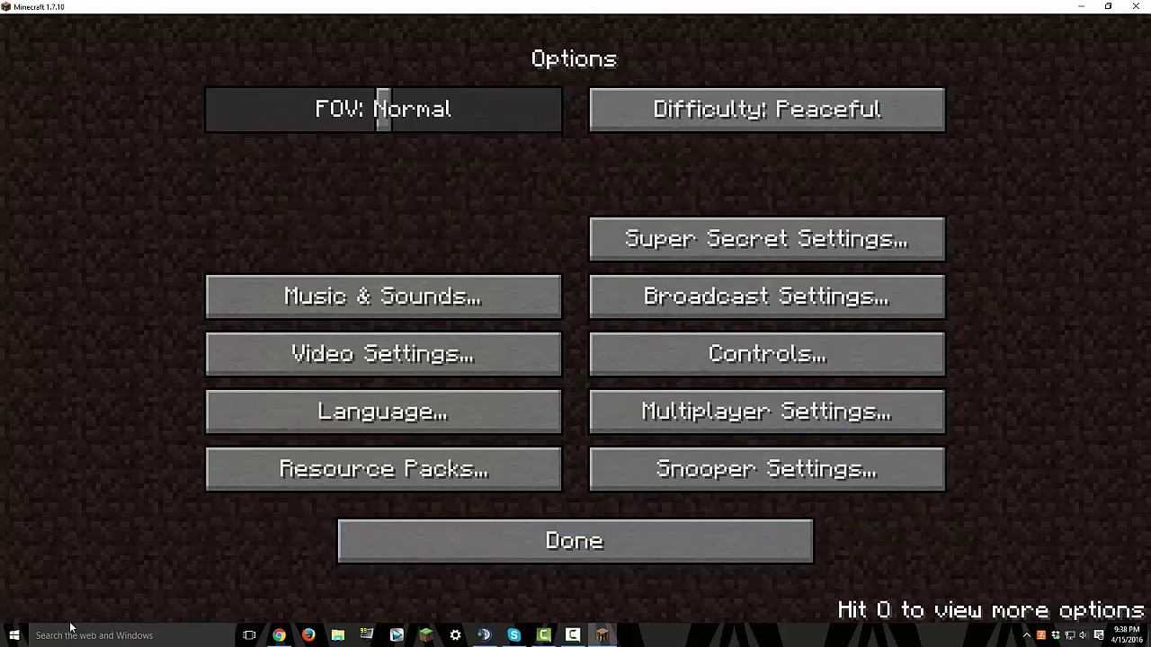
left_click(574, 541)
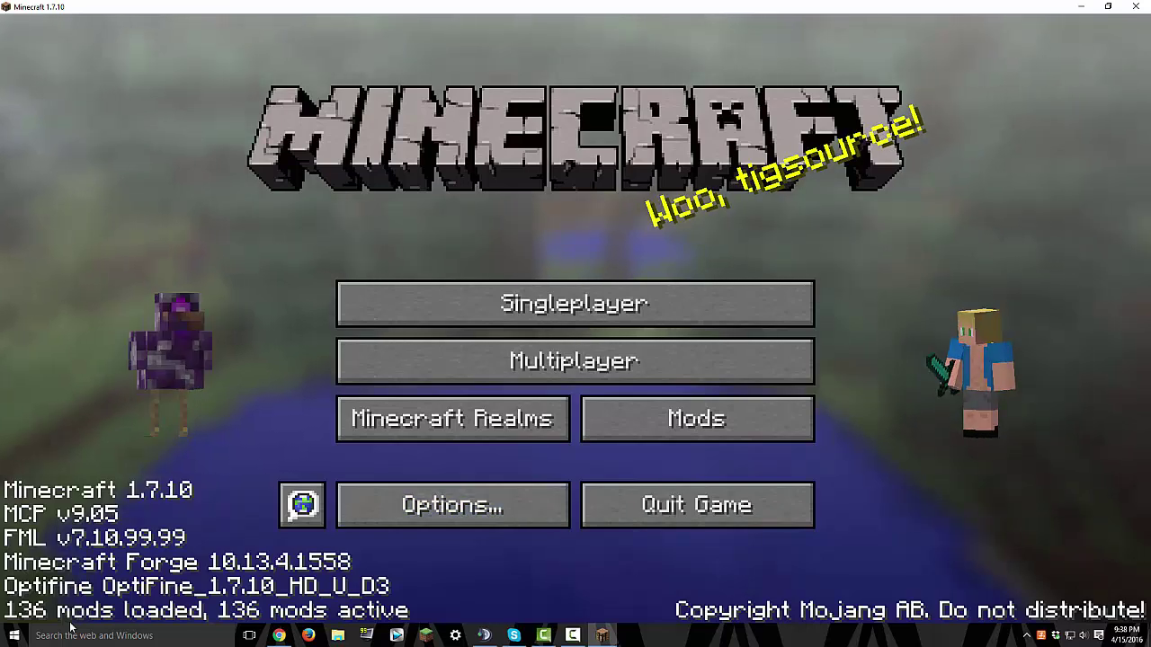